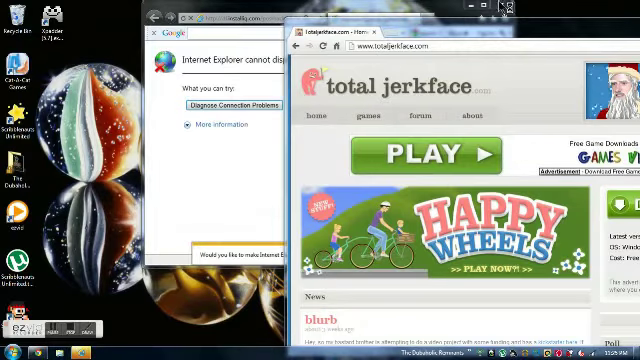
Step: Close the frozen Internet Explorer window and its crashed program, and maximize the totaljerkface window
left_click(497, 12)
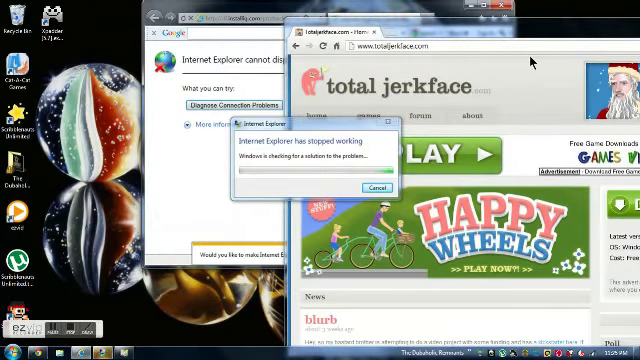
left_click_drag(441, 35, 282, 33)
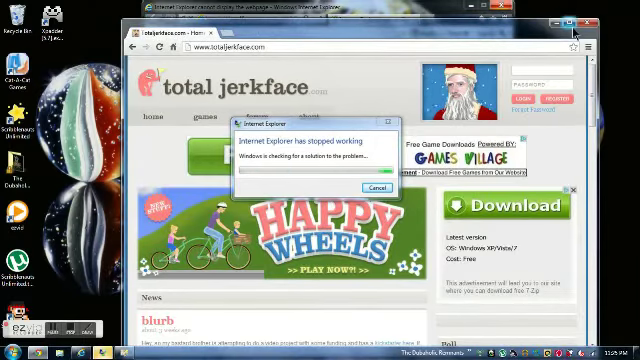
double_click(577, 32)
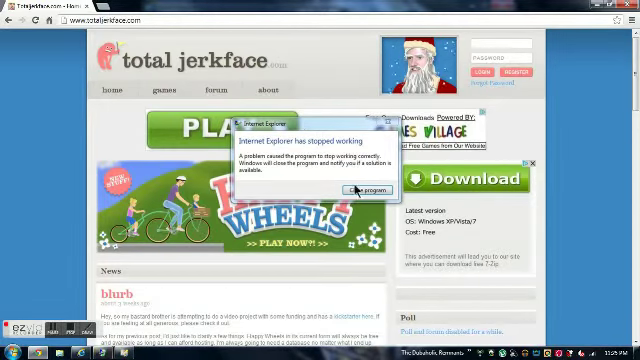
left_click(358, 191)
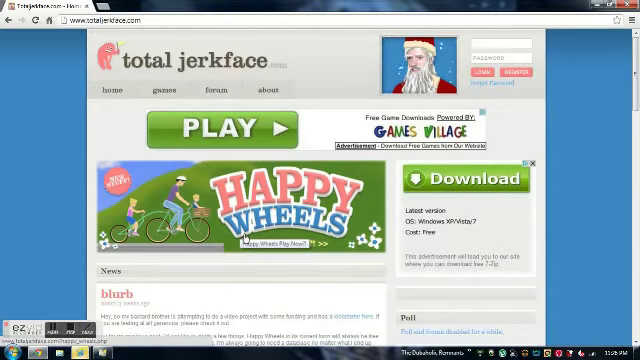
Step: Open the Happy Wheels banner, cancel the IE crash notice, and close the PC Performer scan
left_click(243, 238)
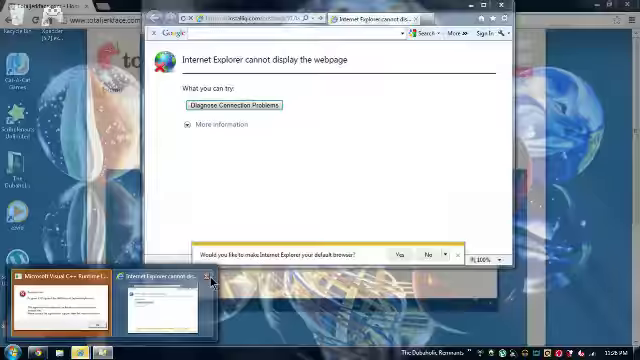
mouse_move(82, 352)
left_click(165, 305)
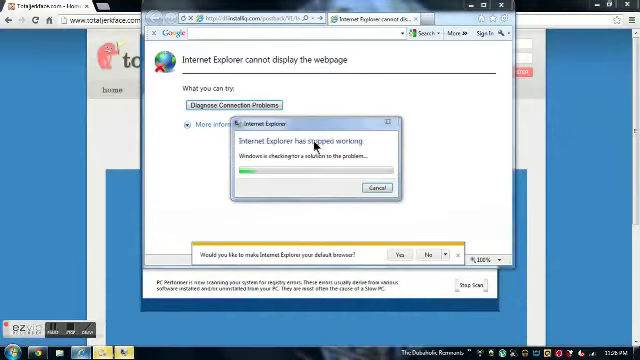
left_click(370, 189)
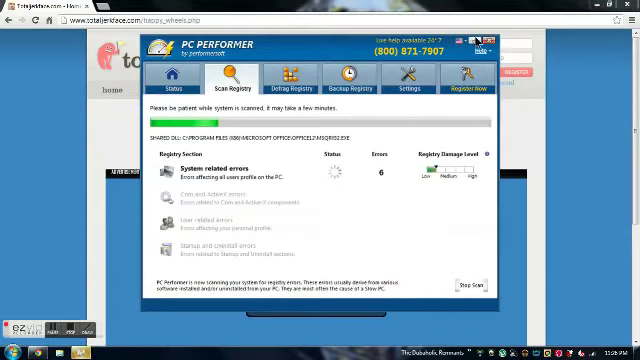
left_click(488, 40)
scroll(560, 200, "down", 1)
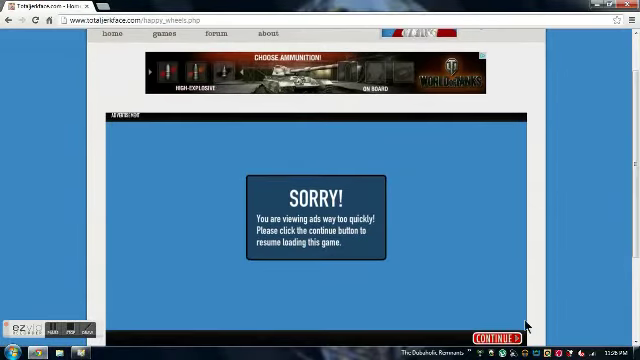
Step: Continue past the 'ads viewed too quickly' notice so the game loads
left_click(498, 341)
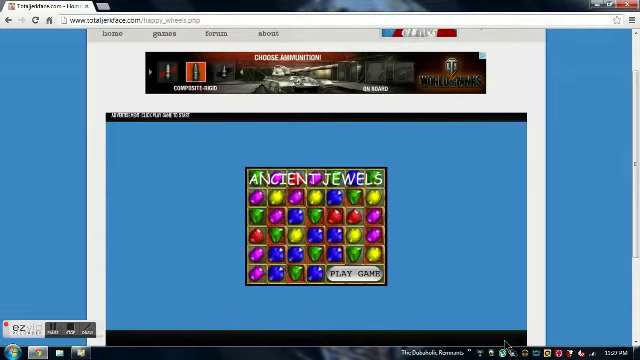
scroll(636, 176, "down", 1)
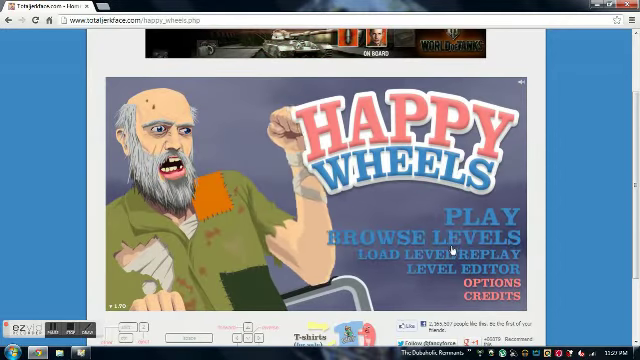
Step: Open Browse Levels and sort this week's user-submitted levels by rating
left_click(448, 241)
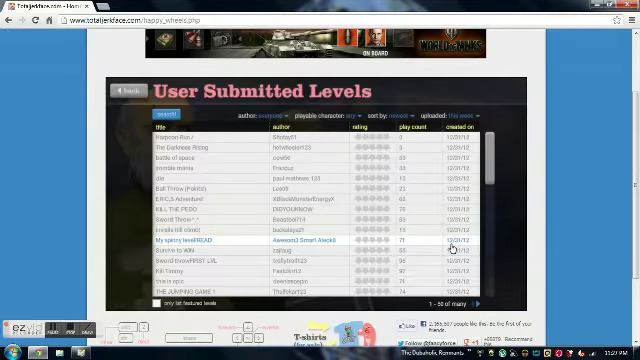
left_click(400, 117)
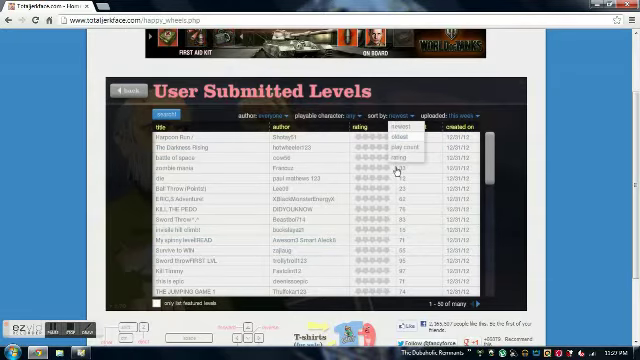
left_click(394, 160)
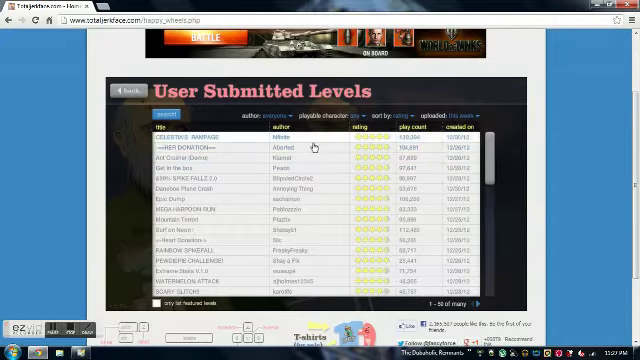
Step: Page forward twice through the rated levels, ending on a loading error
left_click(477, 305)
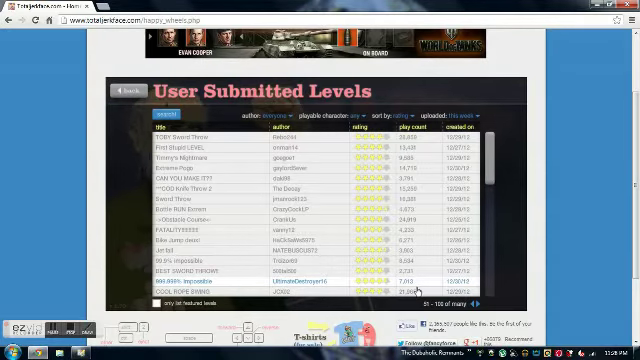
left_click(477, 304)
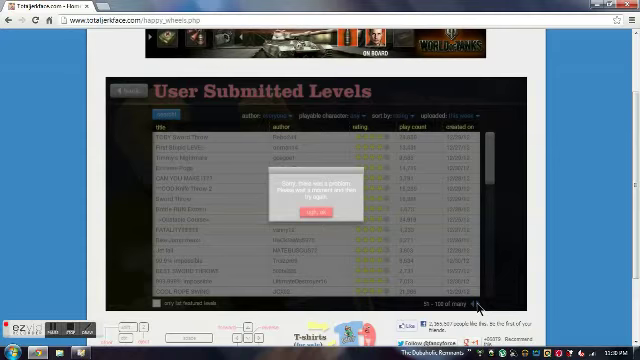
Step: Dismiss the error, select '999.999% impossible', and play it
left_click(330, 216)
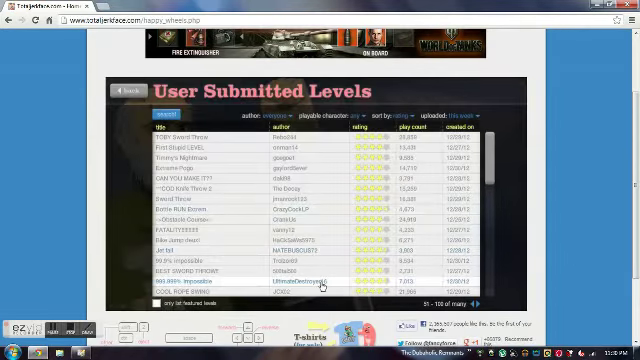
left_click(320, 284)
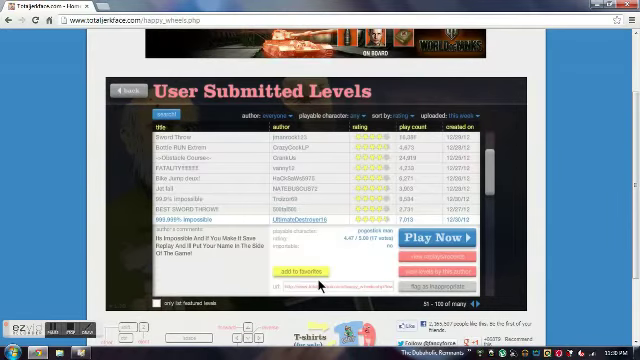
left_click(409, 241)
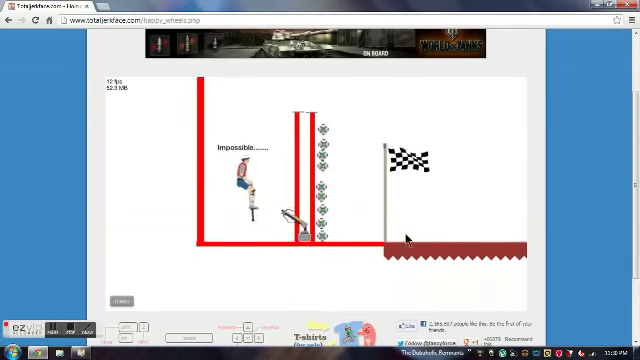
Step: Jump the pogo rider at the wall twice, restarting the level after each crash
key("space")
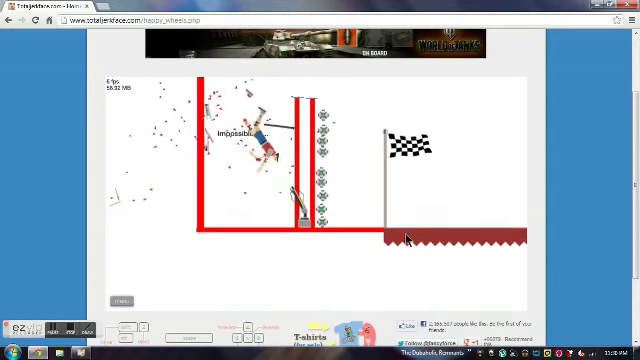
key("Return")
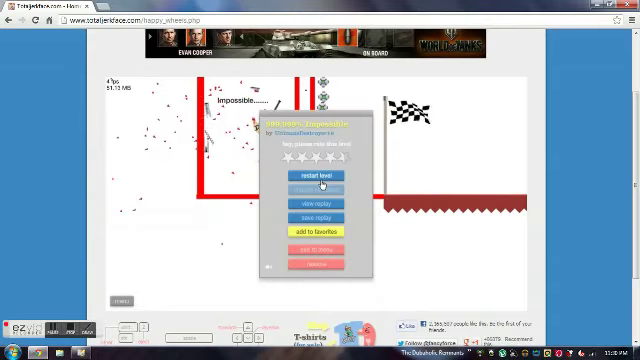
left_click(318, 178)
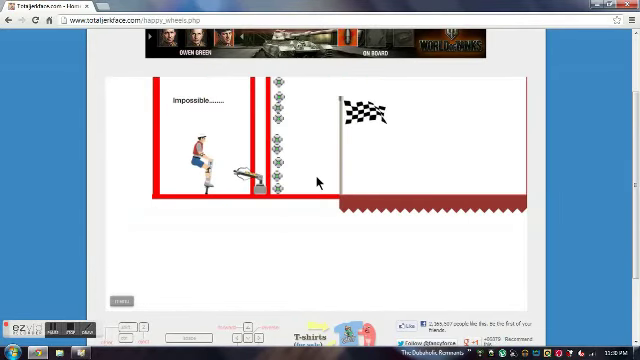
key("space")
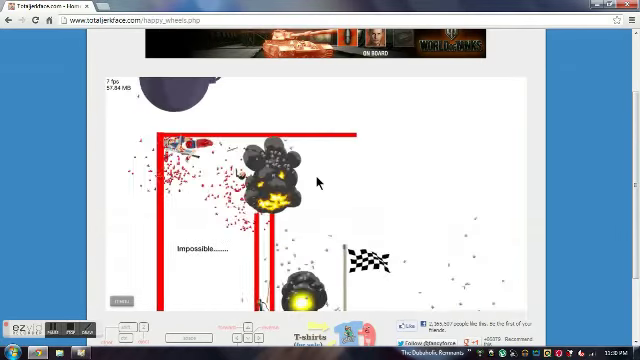
key("Return")
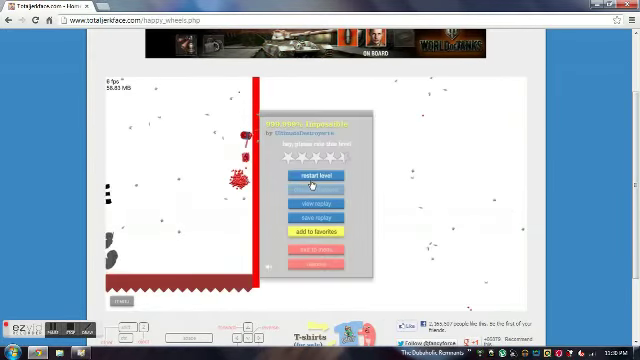
left_click(313, 178)
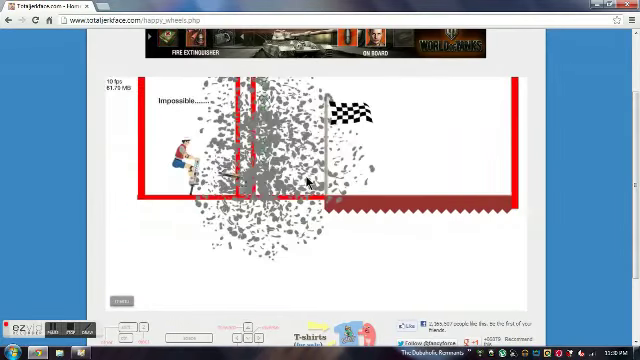
Step: Keep retrying until the rider clears the wall for a 1.90-second victory
key("Up")
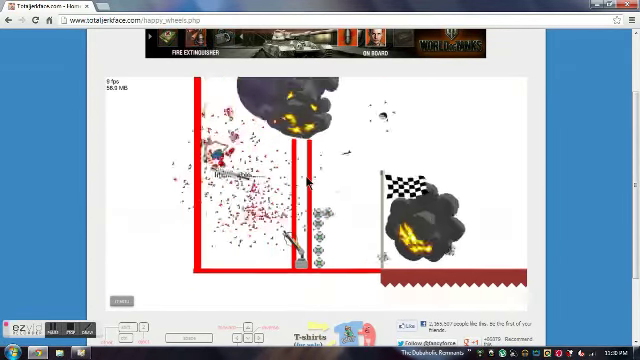
key("Return")
left_click(314, 180)
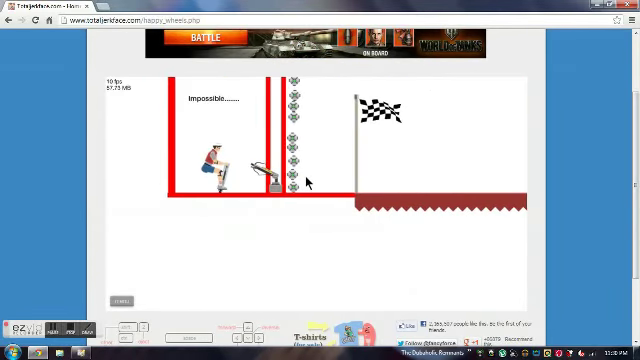
key("space")
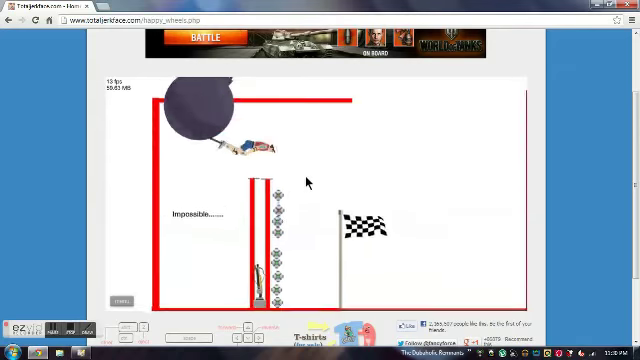
key("Return")
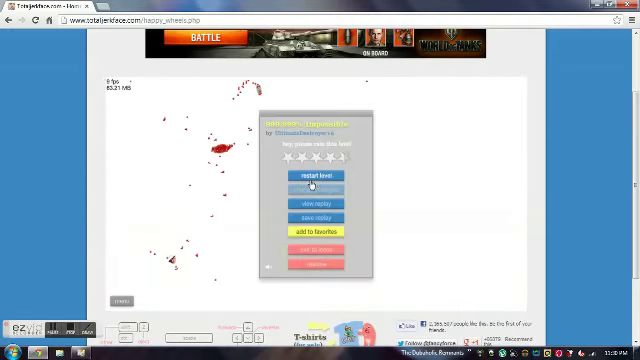
left_click(308, 178)
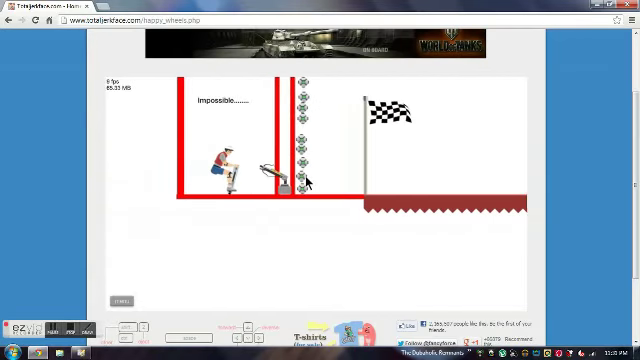
key("space")
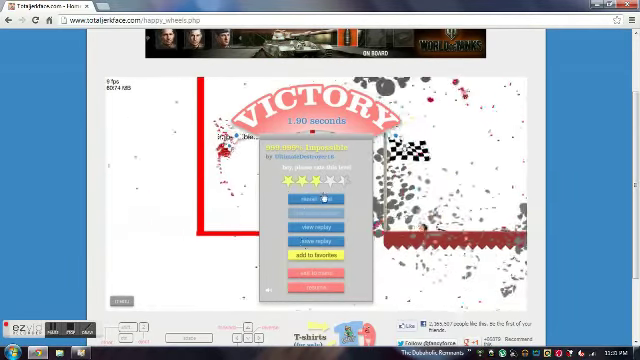
Step: Replay the level, tip the rider toward the wall, and restart after crashing
left_click(322, 201)
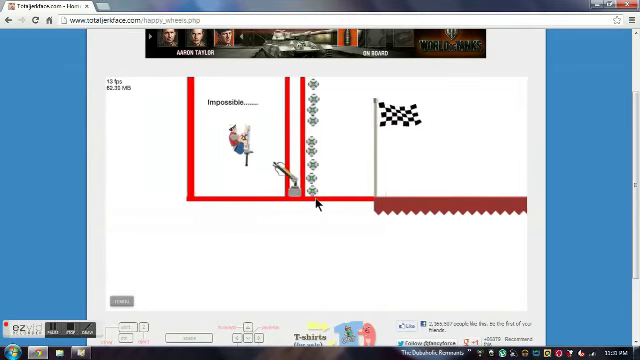
key("Up")
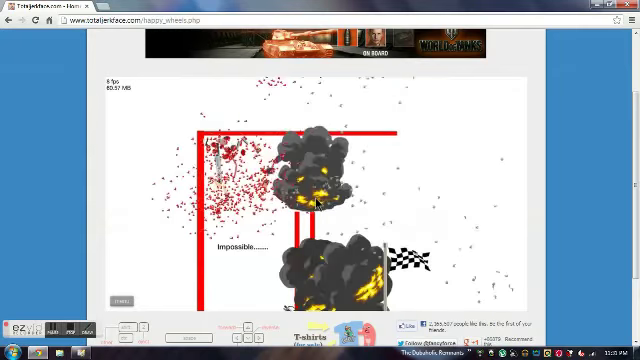
key("Return")
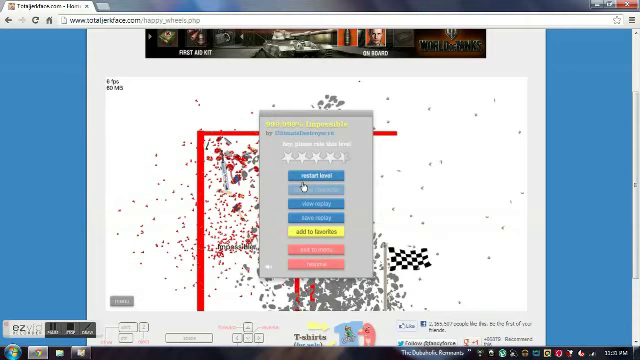
left_click(304, 186)
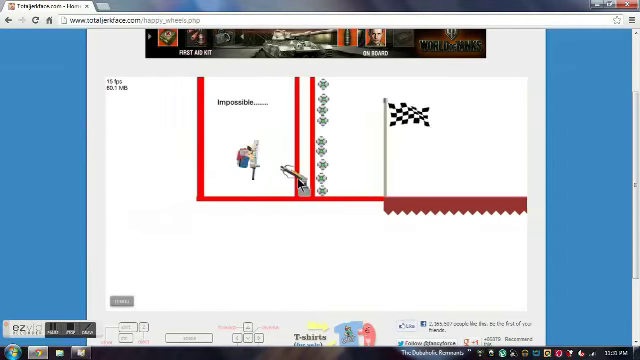
Step: Relaunch the rider over the red wall repeatedly until winning in 2.16 seconds
key("space")
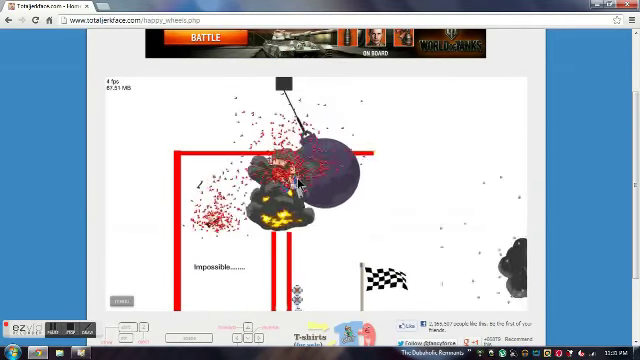
key("Return")
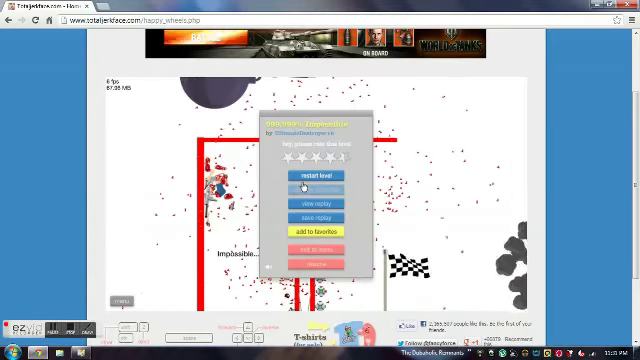
left_click(298, 181)
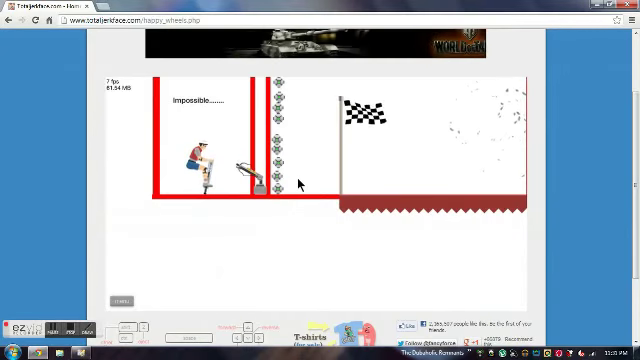
key("space")
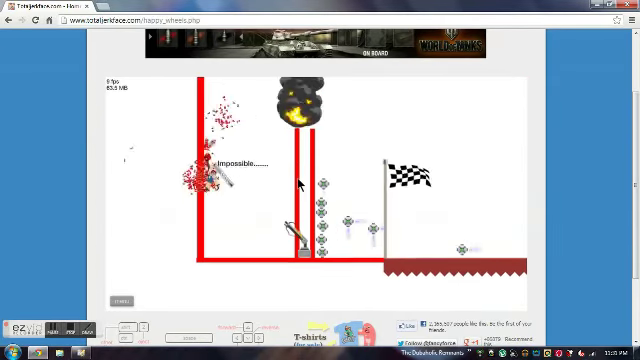
left_click(306, 187)
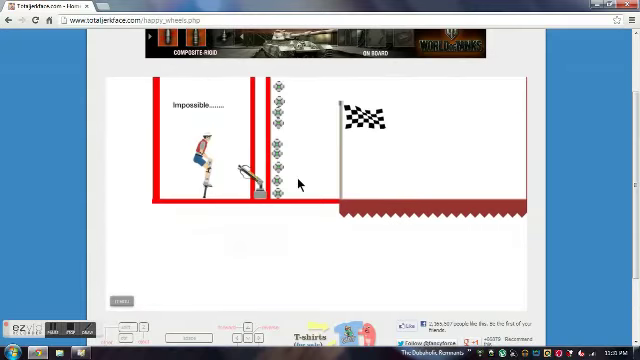
key("space")
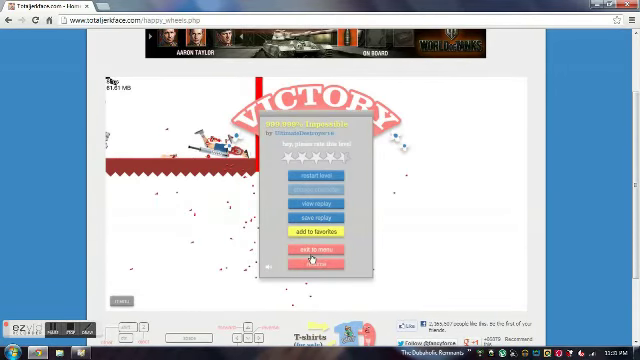
Step: Exit to the levels list, pass RAINBOW POGO!, and select laurens 16's 'only for pro's'
left_click(308, 250)
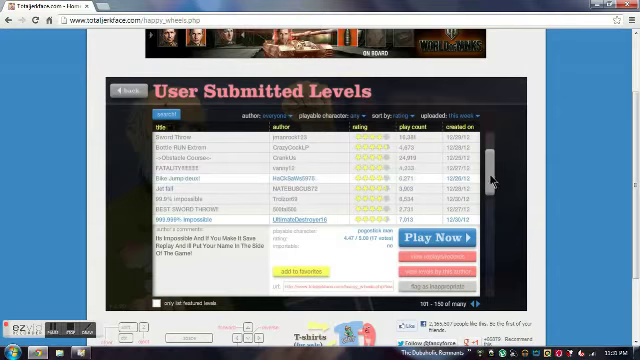
scroll(488, 195, "down", 5)
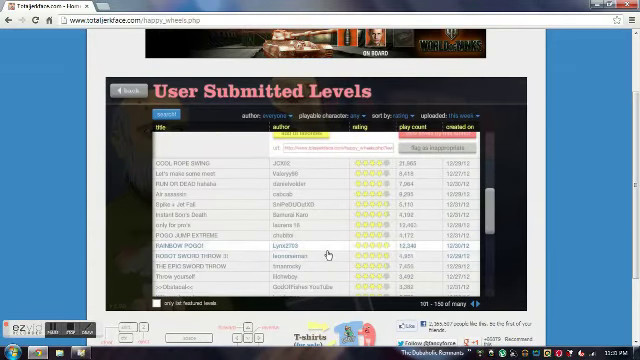
left_click(327, 247)
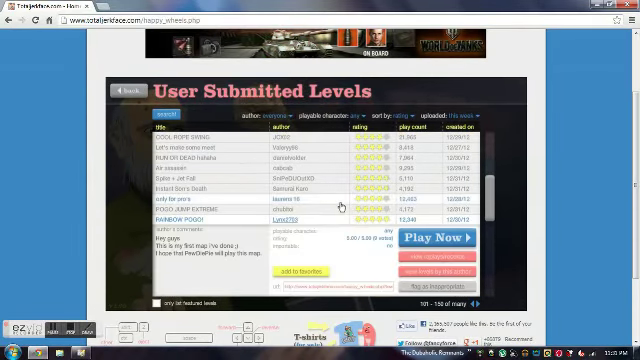
left_click(340, 207)
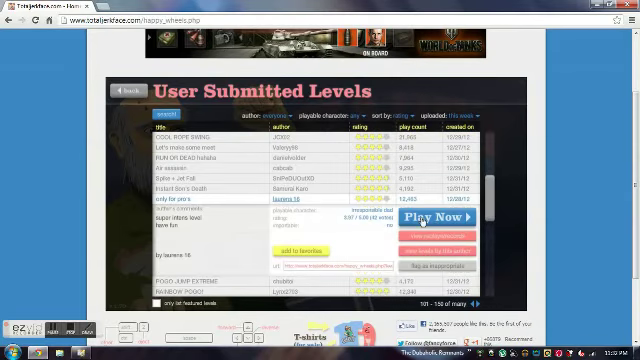
Step: Start 'only for pro's', ride the bicycle off the ledge, and restart after crashing
left_click(421, 219)
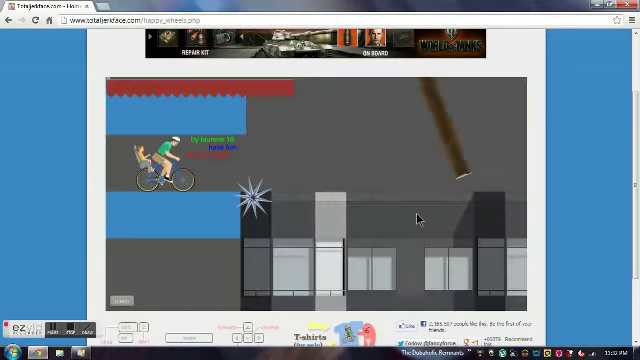
key("Up")
key("Up")
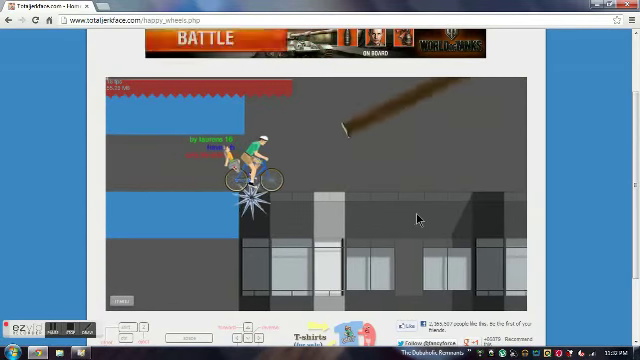
key("Up")
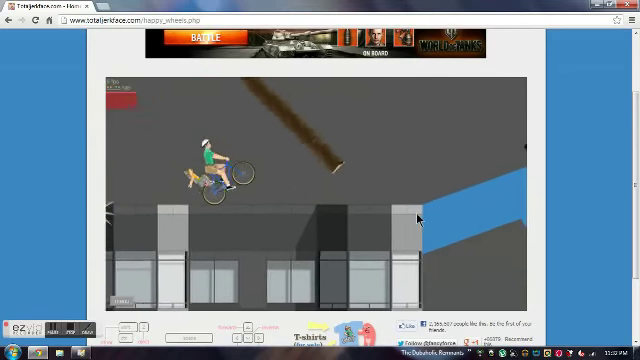
key("Up")
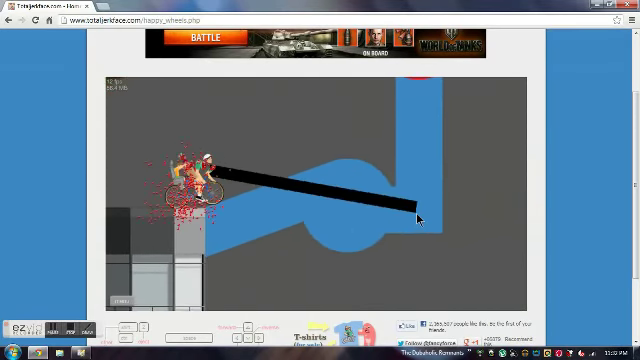
key("Return")
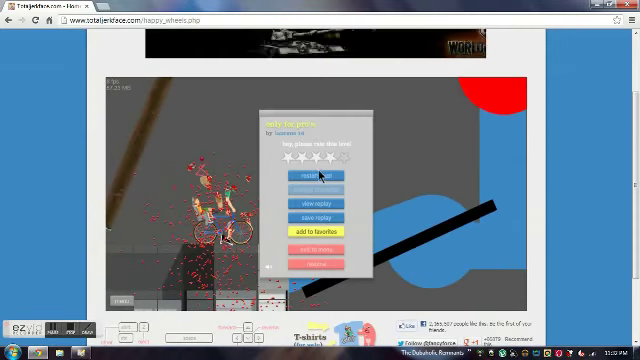
left_click(321, 178)
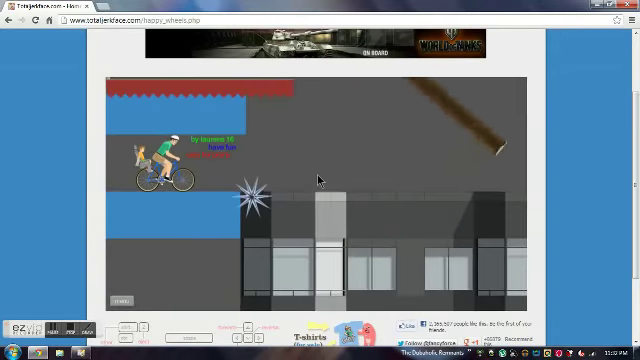
Step: Ride across the rooftops toward the blue ramp, then restart after crashing
key("Up")
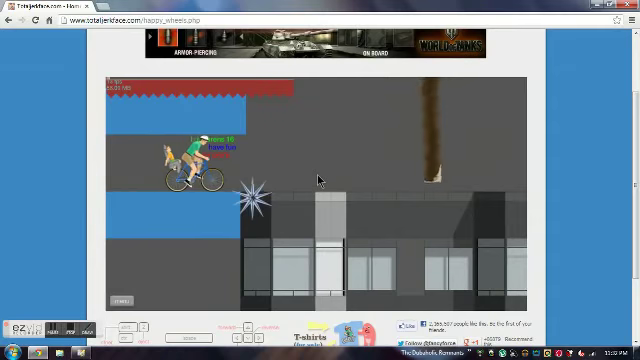
key("Up")
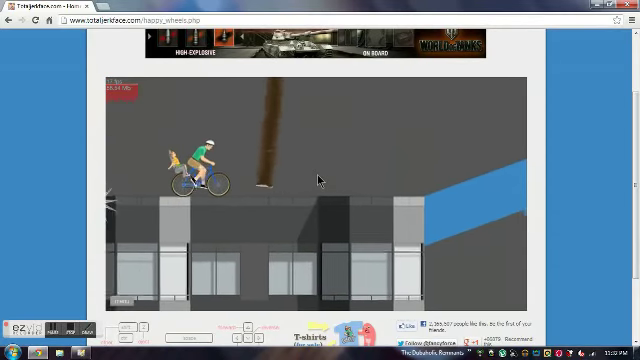
key("Up")
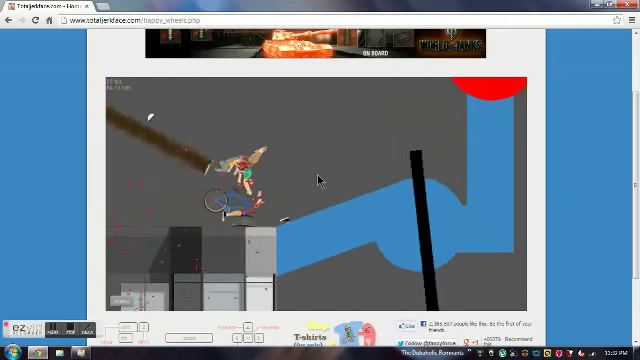
key("Escape")
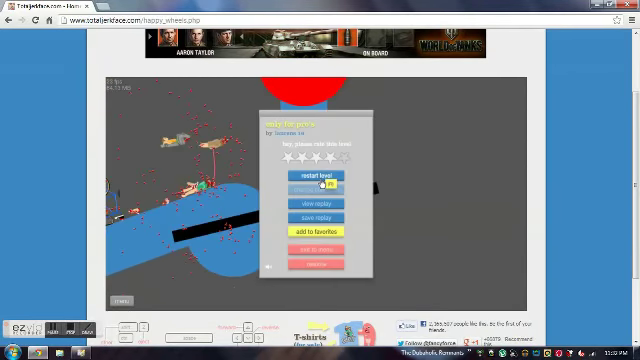
left_click(319, 178)
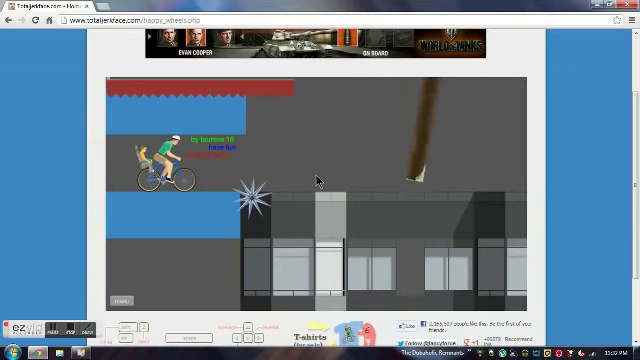
Step: Make two short rides off the starting ledge, restarting after each crash
key("Up")
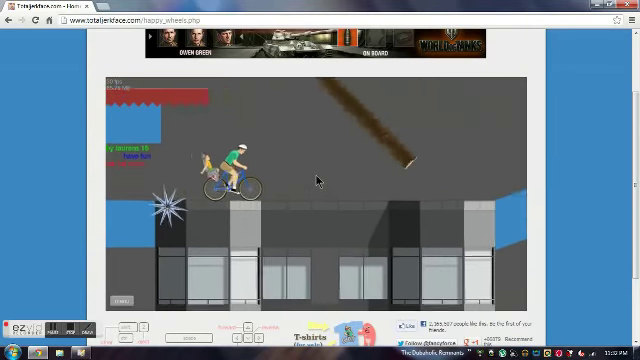
key("Up")
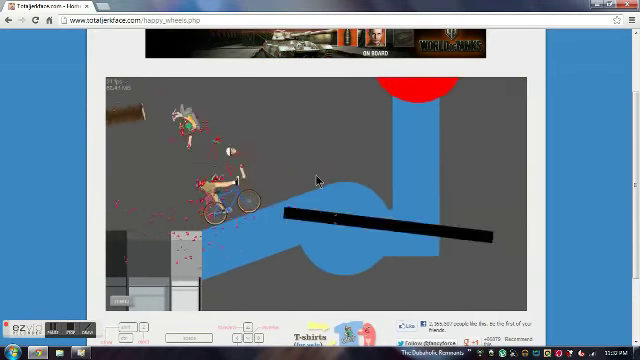
key("Escape")
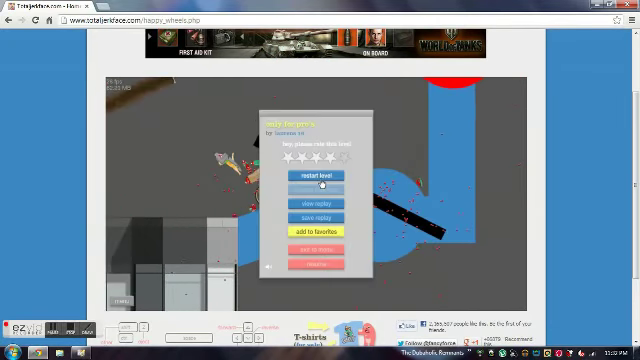
left_click(326, 180)
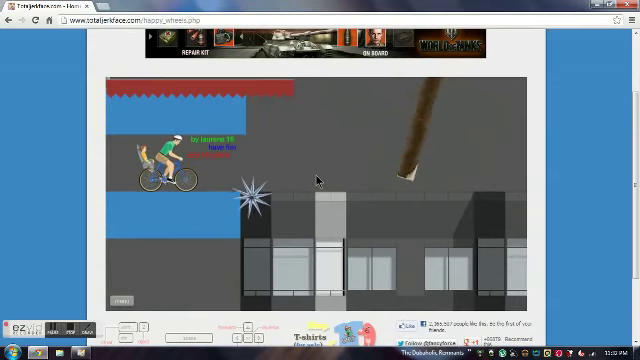
key("Up")
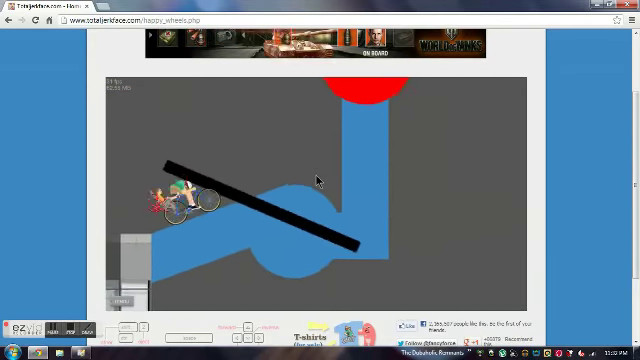
key("Return")
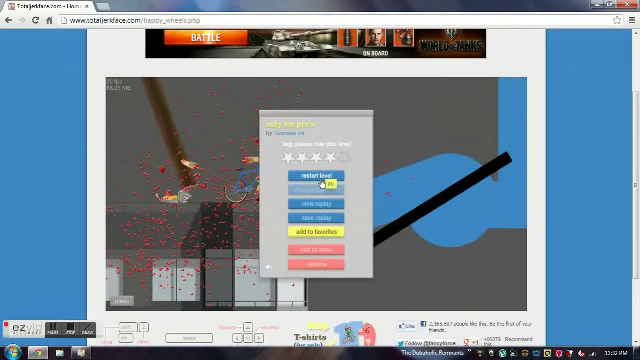
left_click(318, 178)
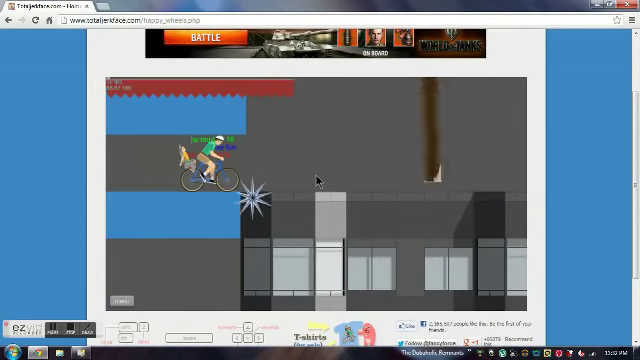
Step: Ride onto the building roof toward the ramp, restart, and set off again
key("Up")
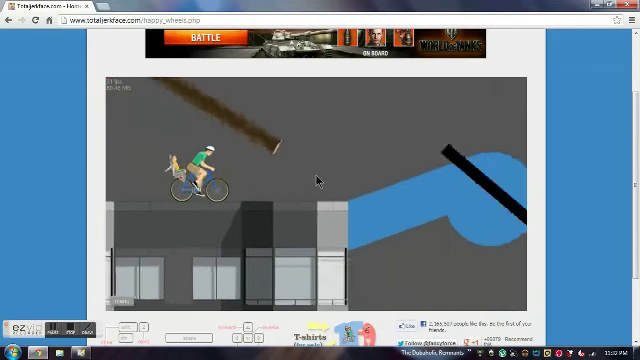
key("Up")
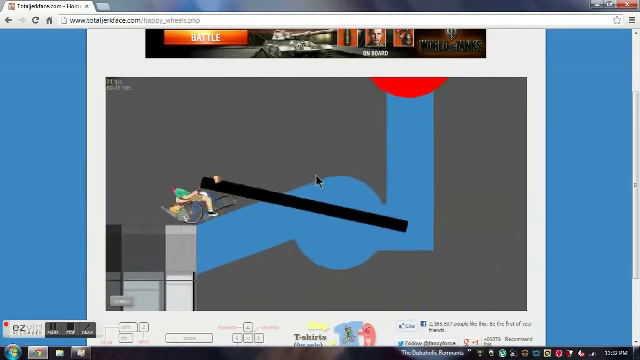
key("Return")
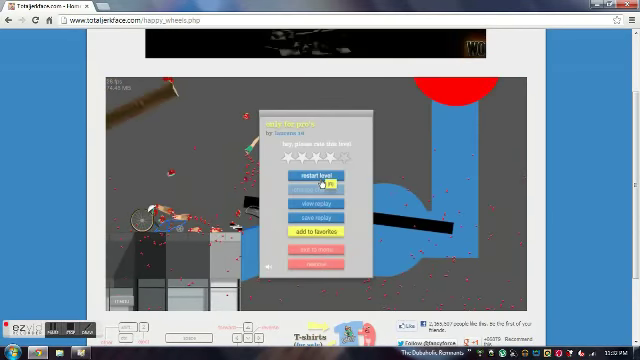
left_click(318, 176)
key("Up")
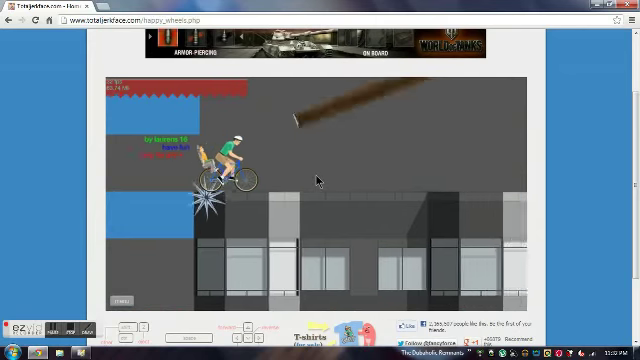
Step: Restart after the crash and inch the bicycle along the ledge, timing the swinging black beam
key("Up")
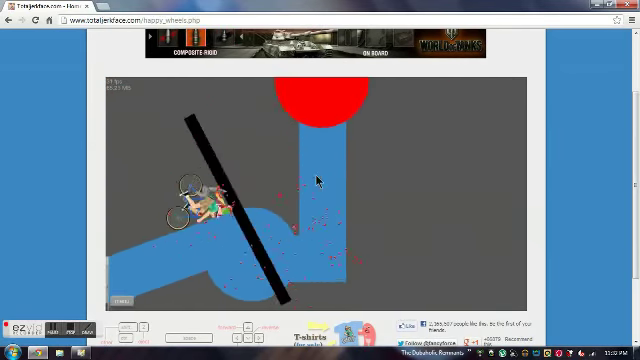
key("Return")
key("Up")
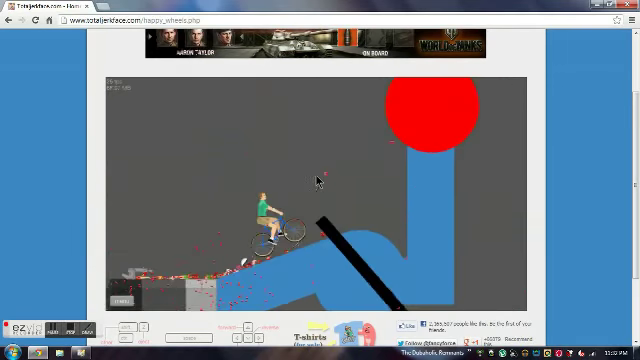
key("Up")
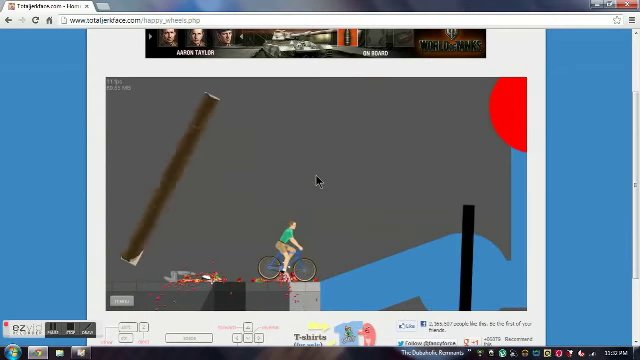
key("Up")
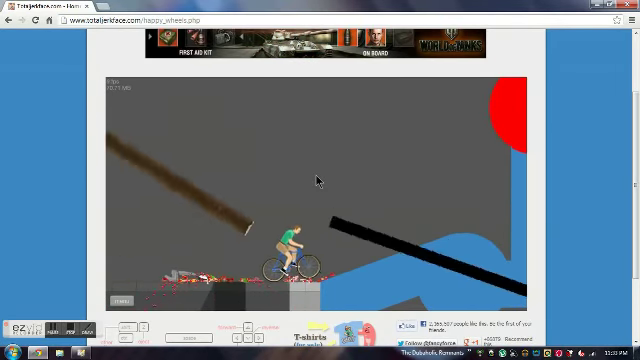
key("Up")
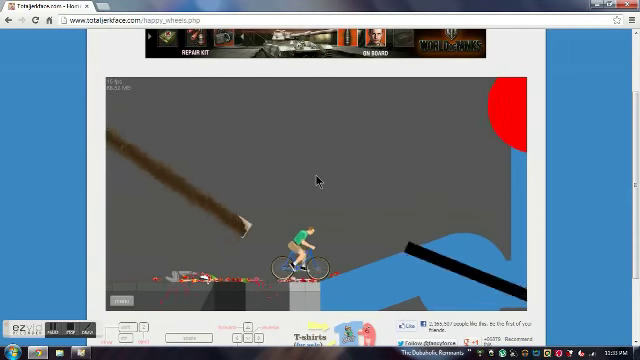